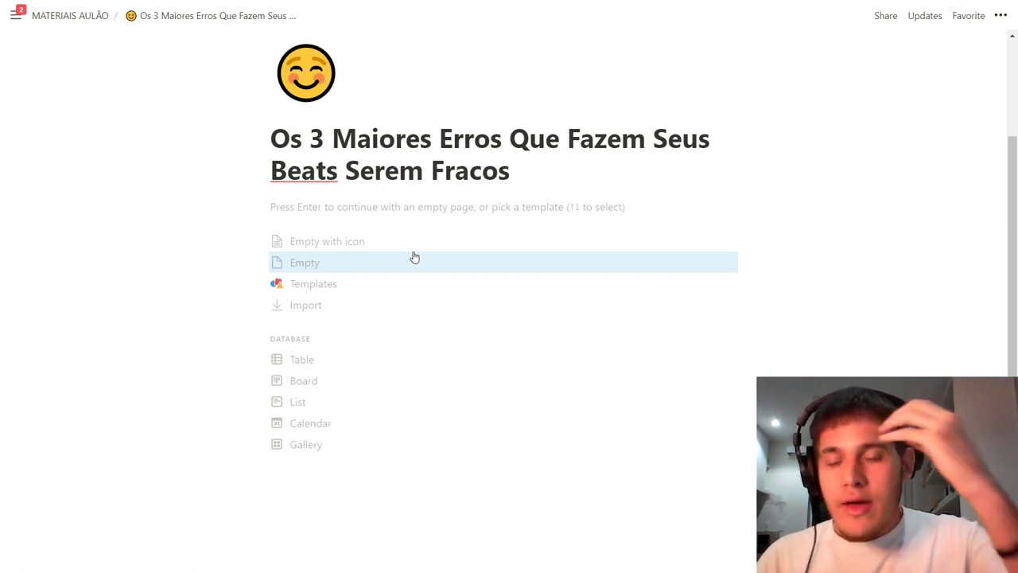
Step: Write the first body line 'Construir uma mansão com tijolos ruins', correcting the typos
{"action": "left_click", "coordinate": [413, 257]}
{"action": "type", "text": "Construir"}
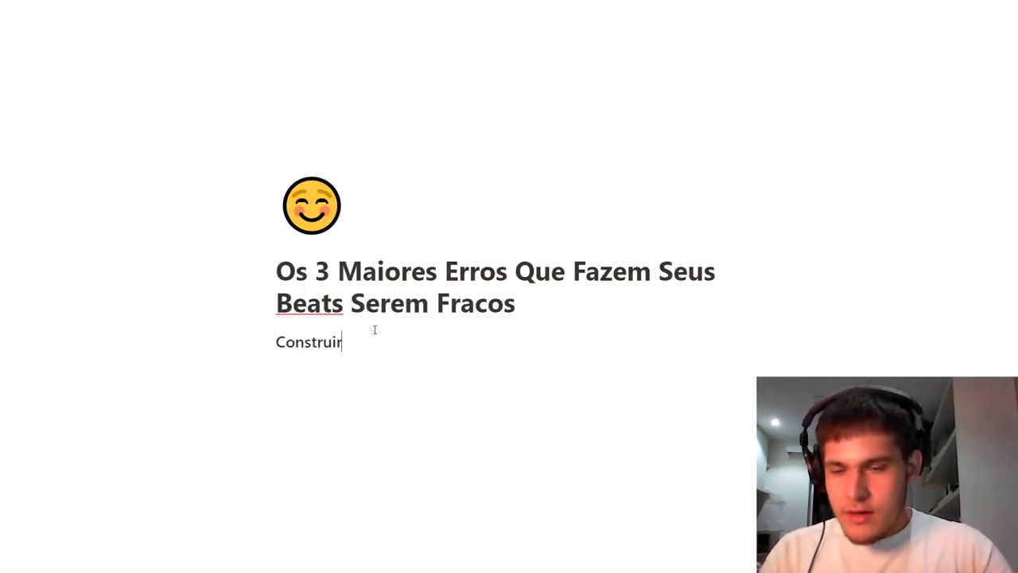
{"action": "type", "text": " uma mansão"}
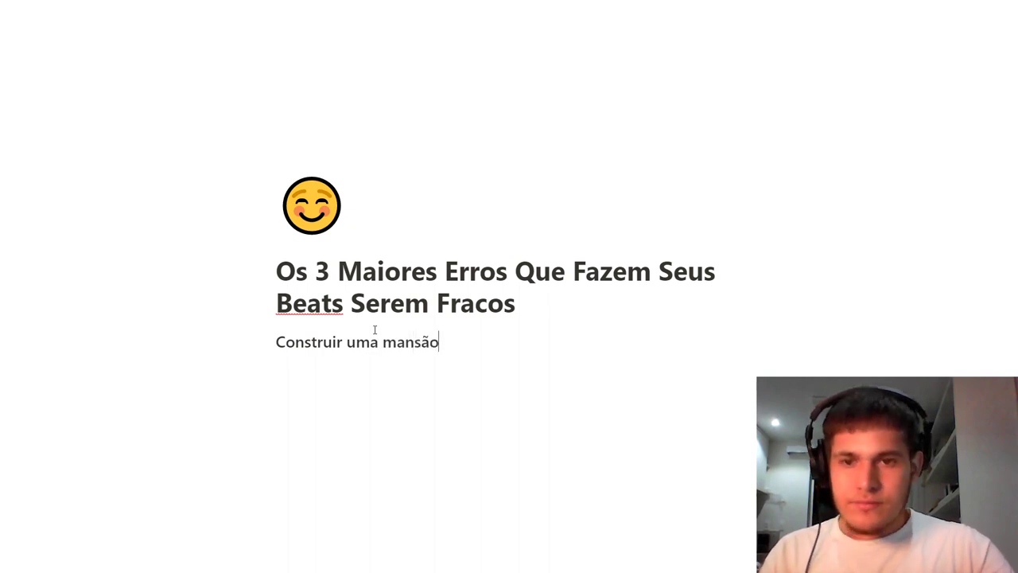
{"action": "key", "text": "BackSpace"}
{"action": "key", "text": "BackSpace"}
{"action": "type", "text": "om tijol"}
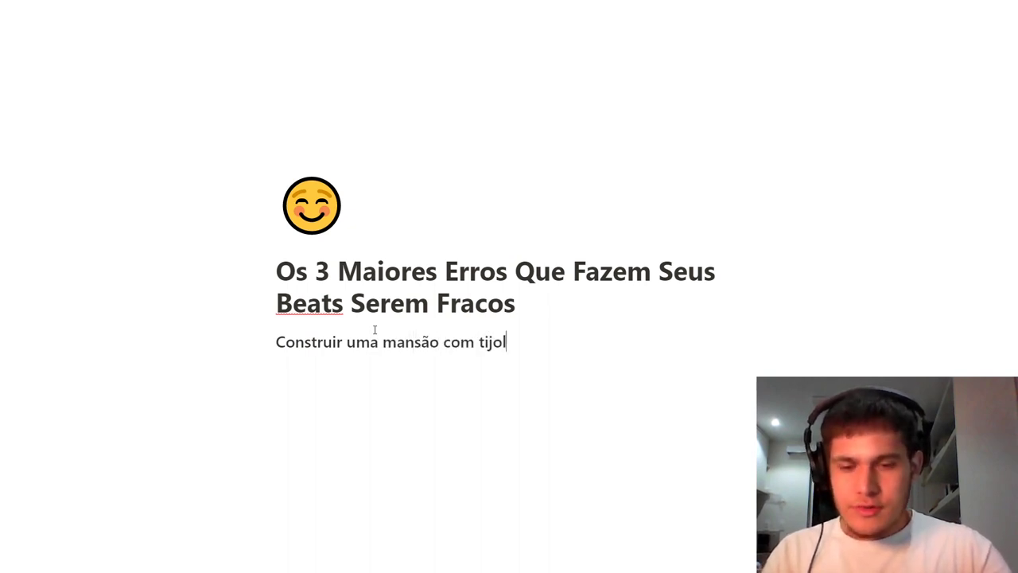
{"action": "type", "text": "os rui"}
{"action": "key", "text": "BackSpace"}
{"action": "type", "text": "s"}
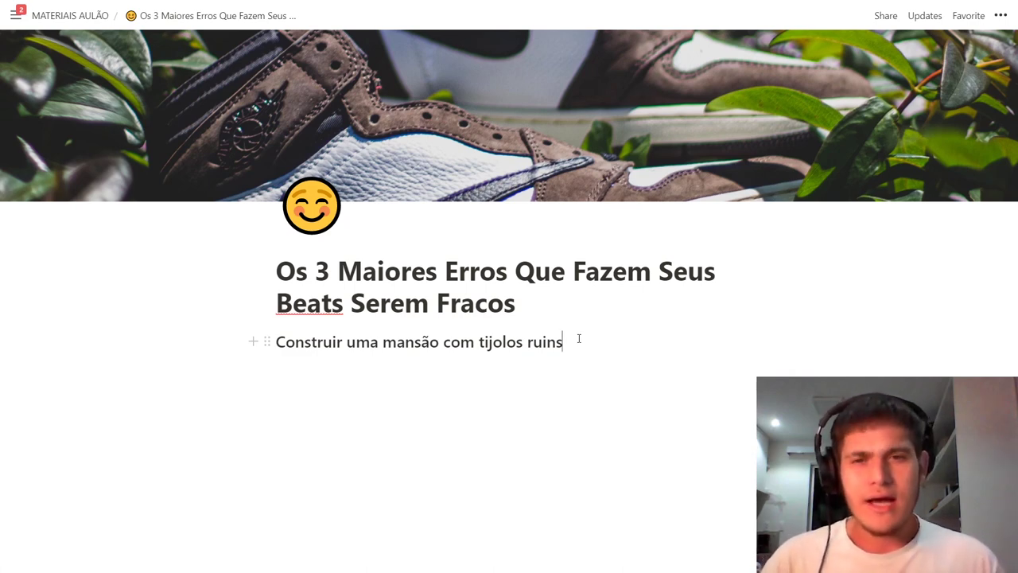
Step: Select the first line and begin prefixing it as the '1 - ' heading
{"action": "triple_click", "coordinate": [566, 342]}
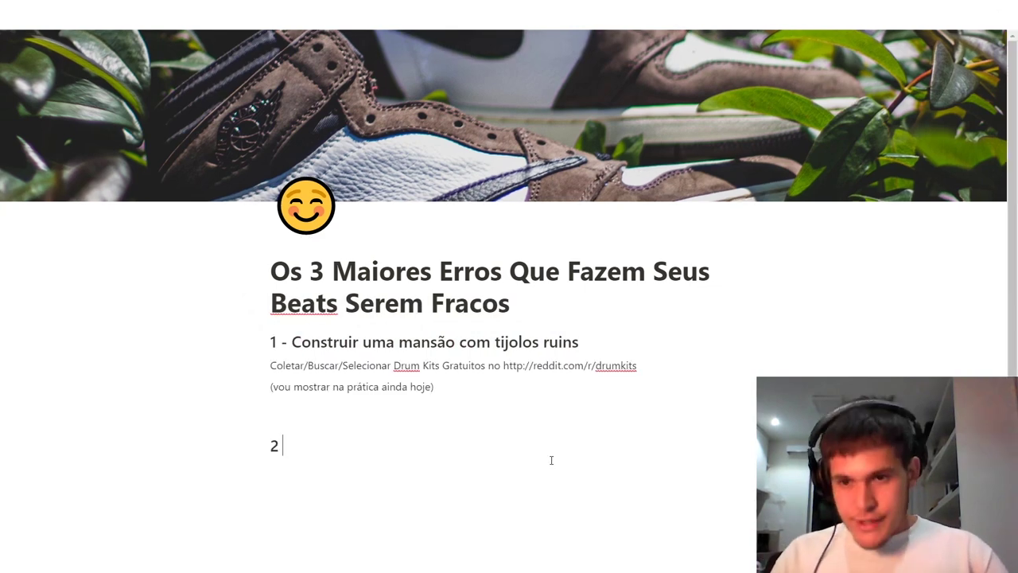
{"action": "type", "text": "-"}
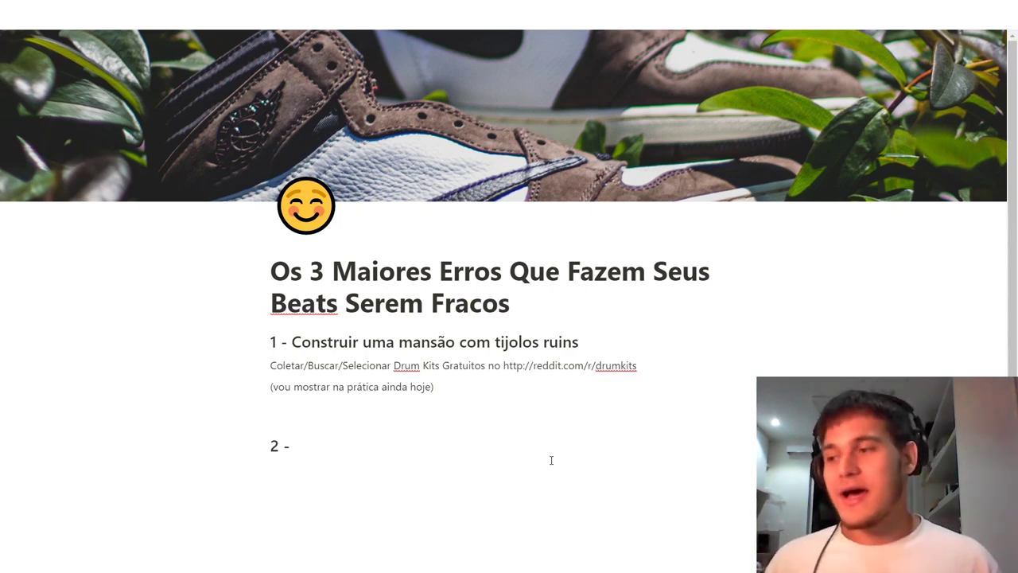
Step: Complete heading 2 as 'Depender da Inspiração divina', fixing typos, and start a new block
{"action": "type", "text": "de"}
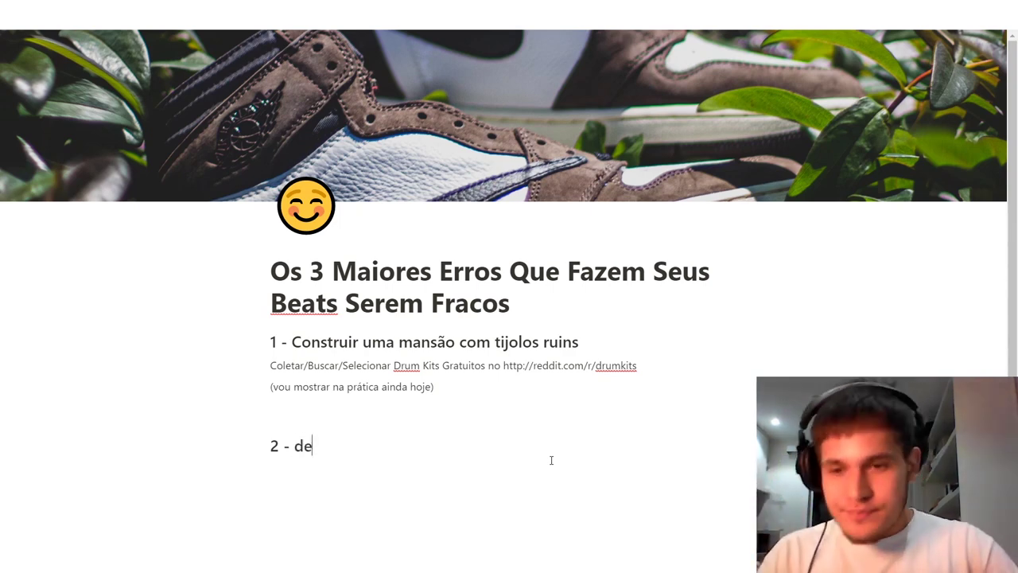
{"action": "key", "text": "BackSpace"}
{"action": "key", "text": "BackSpace"}
{"action": "type", "text": "Depender da Inspiração di"}
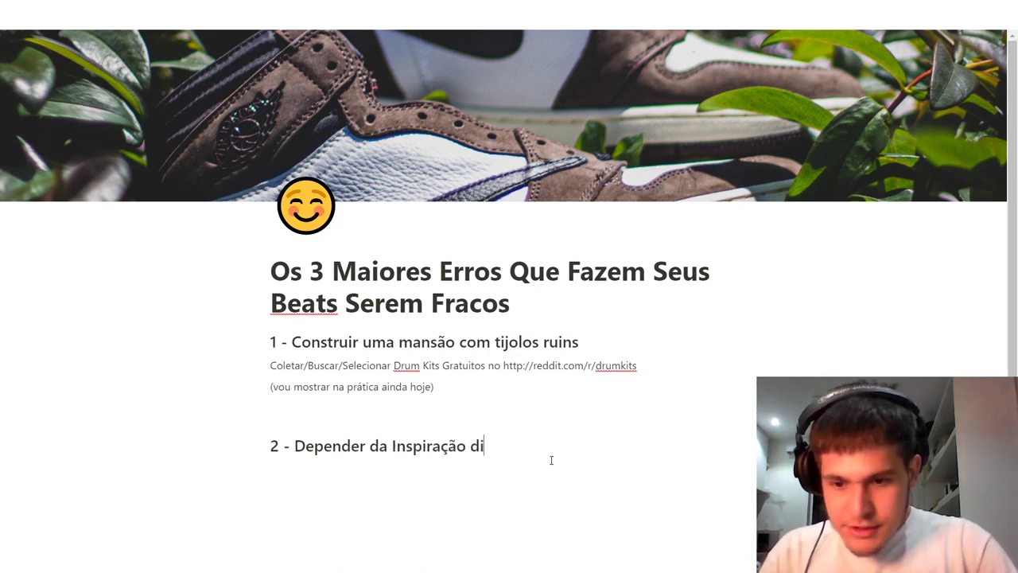
{"action": "key", "text": "BackSpace"}
{"action": "type", "text": "ivina"}
{"action": "key", "text": "Return"}
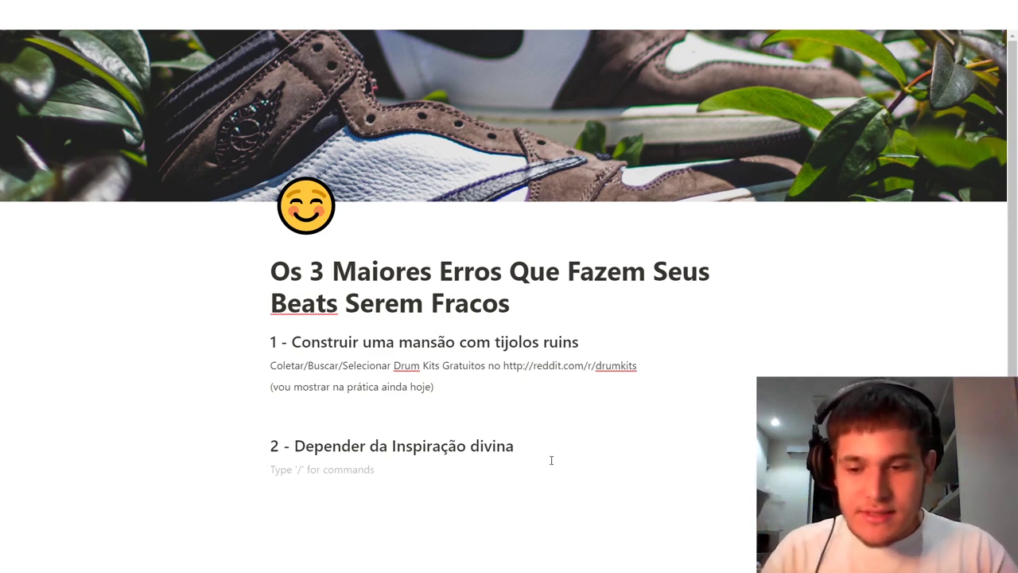
Step: Add the note 'Começar o beat sem um GPS' under heading 2 and a blank block under heading 1
{"action": "key", "text": "Return"}
{"action": "type", "text": "Começ"}
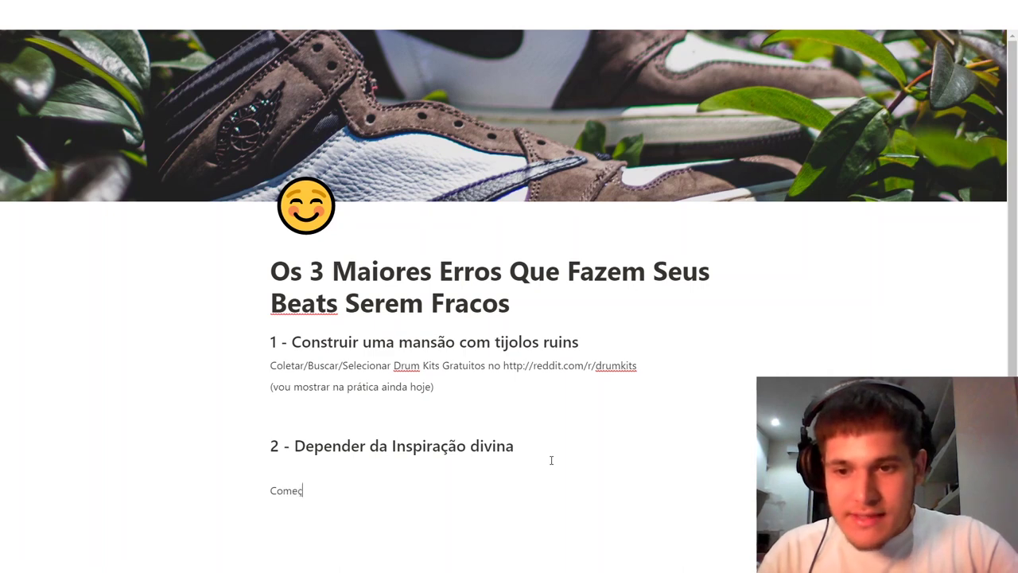
{"action": "type", "text": "ar o beat s"}
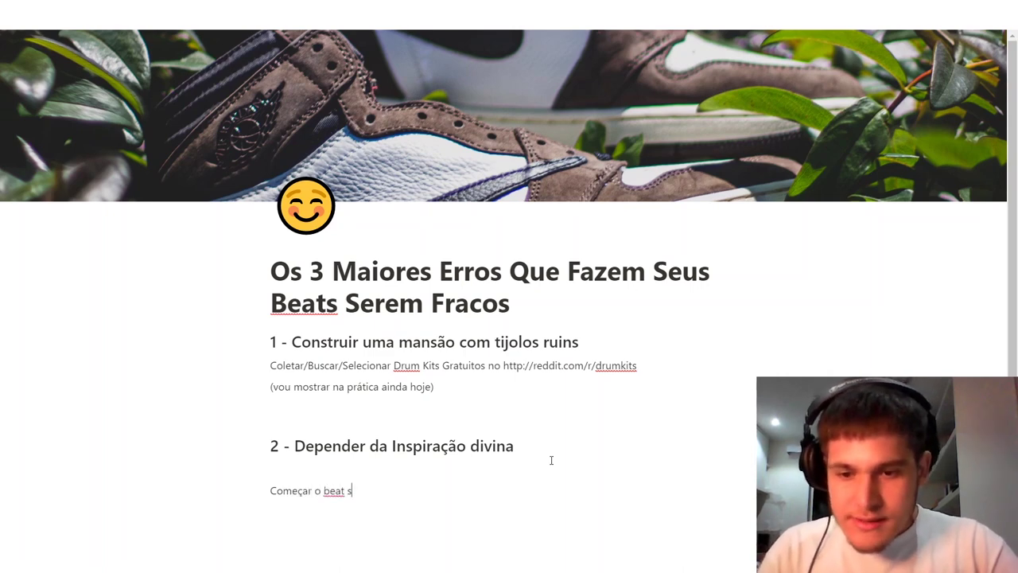
{"action": "type", "text": "em um"}
{"action": "key", "text": "Caps_Lock"}
{"action": "type", "text": " GP"}
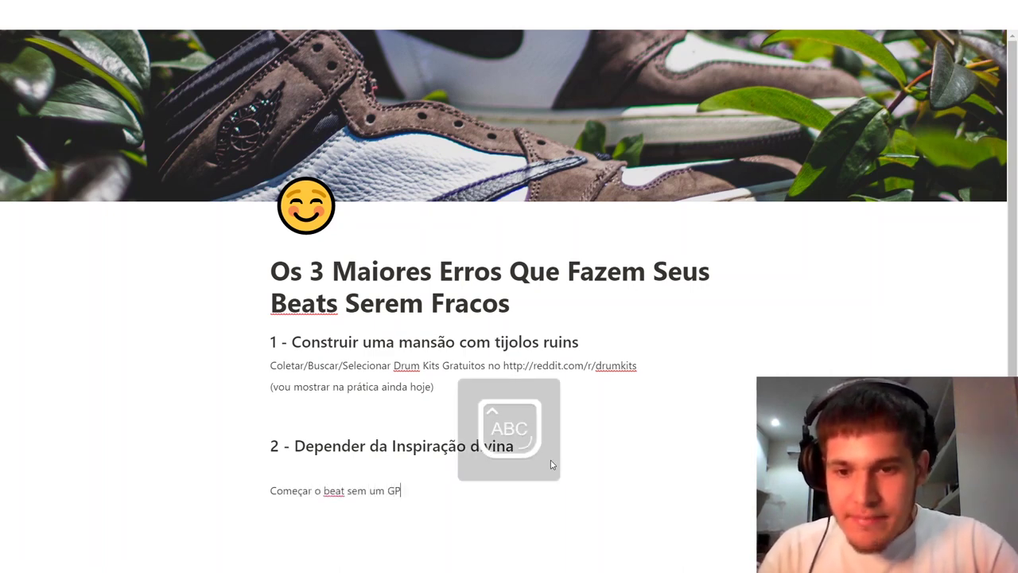
{"action": "type", "text": "S"}
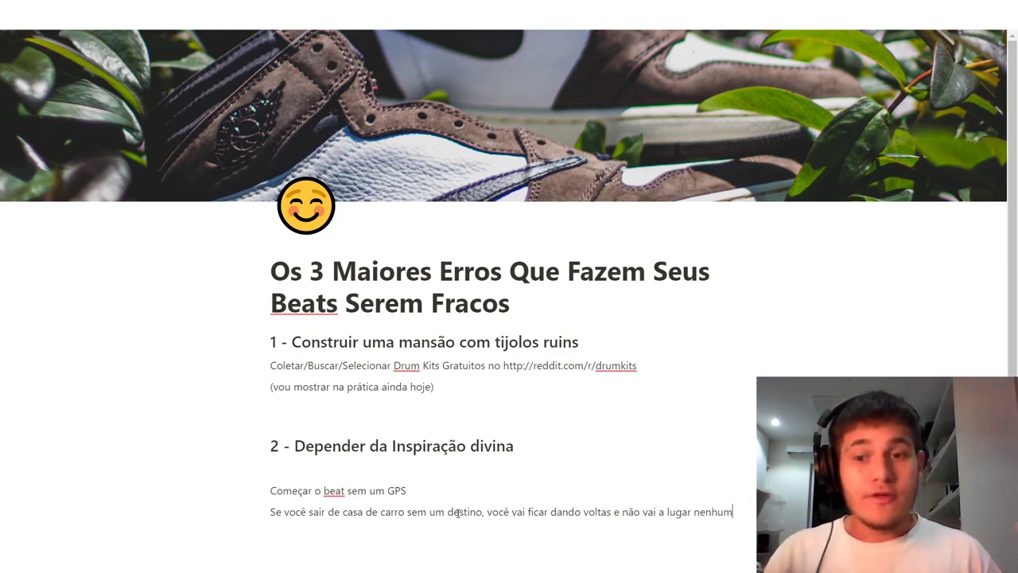
{"action": "left_click", "coordinate": [603, 341]}
{"action": "key", "text": "Return"}
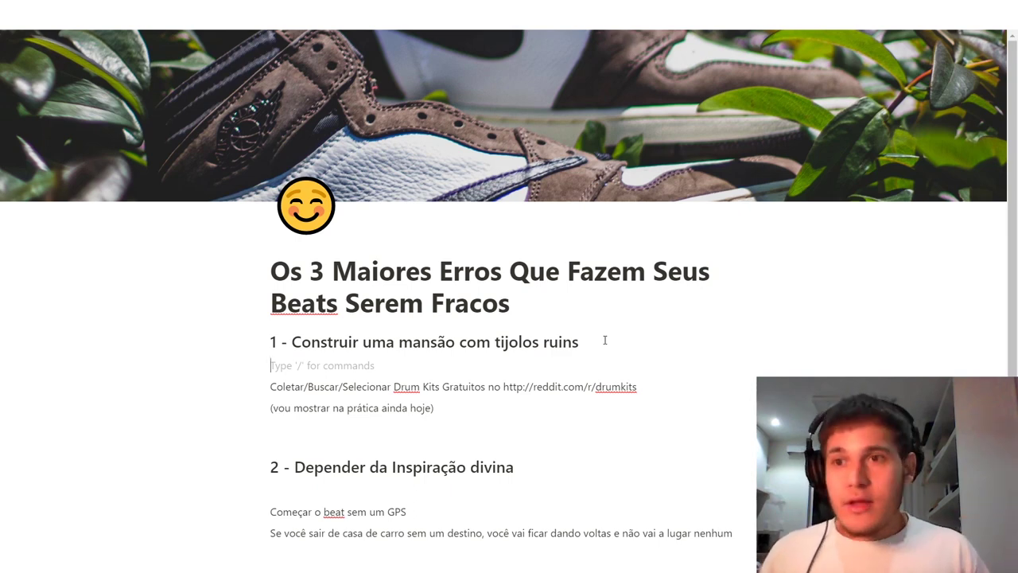
{"action": "mouse_move", "coordinate": [69, 15]}
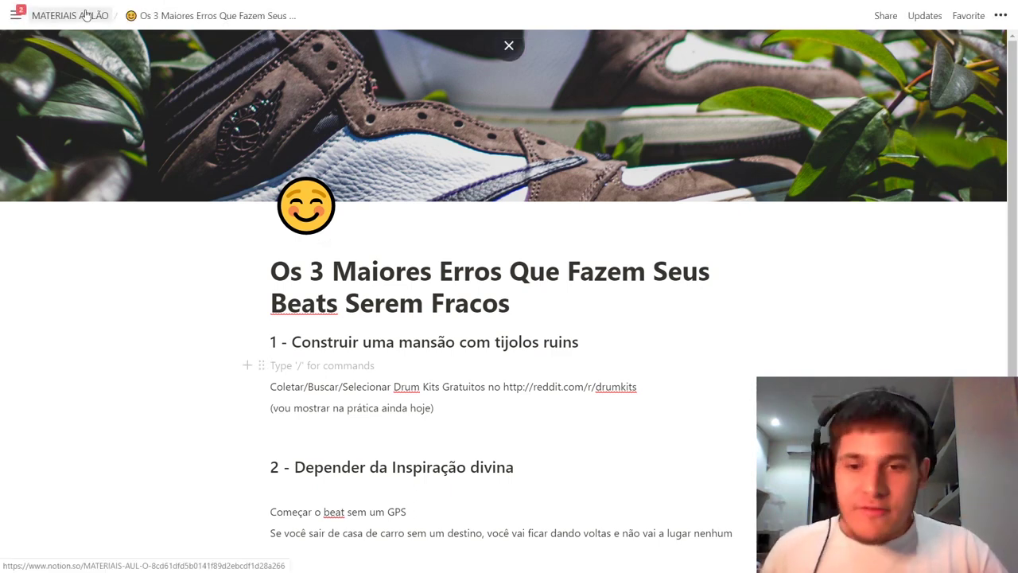
Step: Visit the parent MATERIAIS AULÃO page and return to the 'Os 3 Maiores Erros' page
{"action": "scroll", "coordinate": [85, 15], "scroll_direction": "down", "scroll_amount": 2}
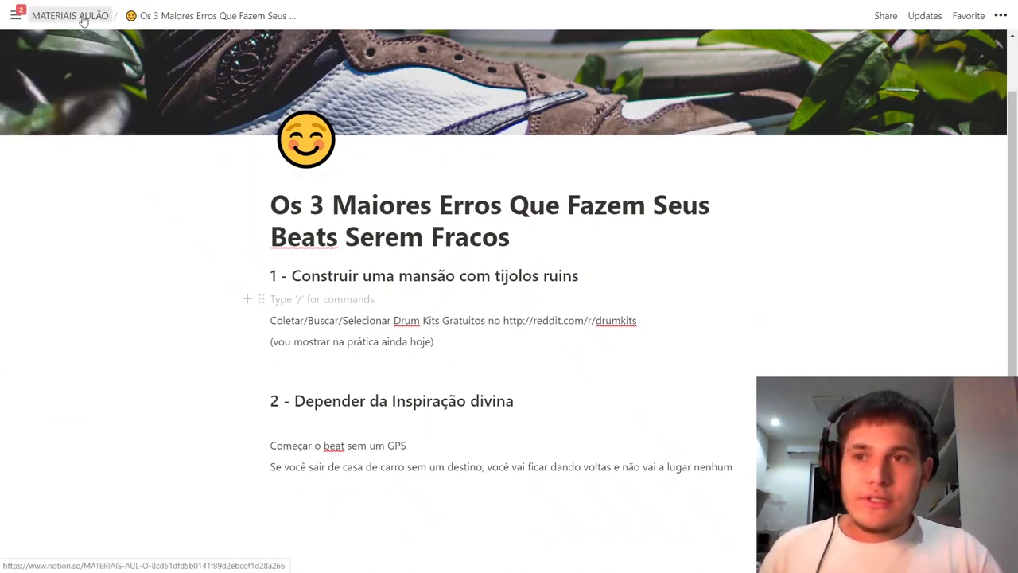
{"action": "left_click", "coordinate": [83, 15]}
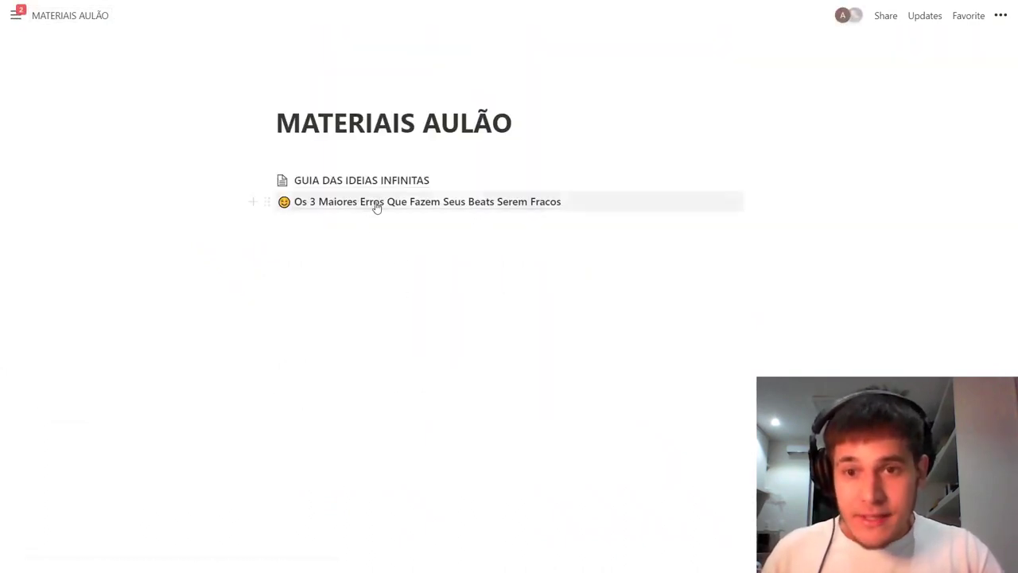
{"action": "left_click", "coordinate": [374, 202]}
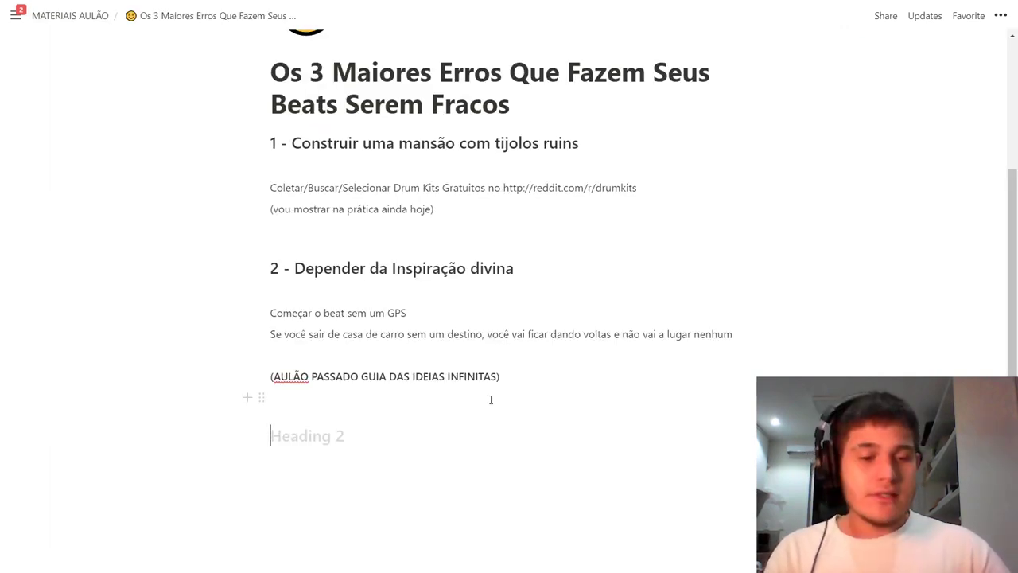
Step: Title the empty heading '3 - Sindrome de acumulador', fixing the typo, and open a block below
{"action": "type", "text": "3 - S"}
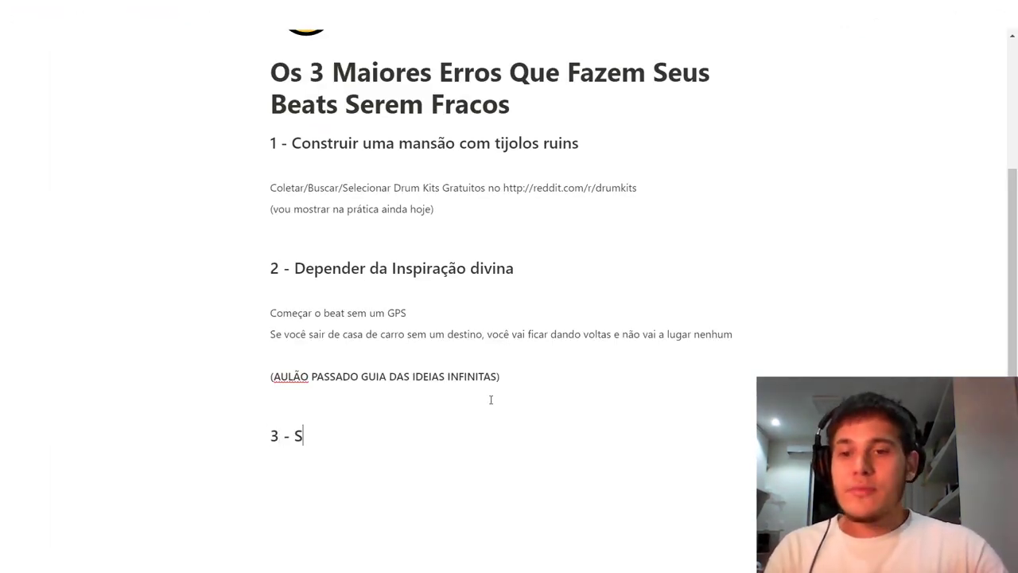
{"action": "type", "text": "indrome do A"}
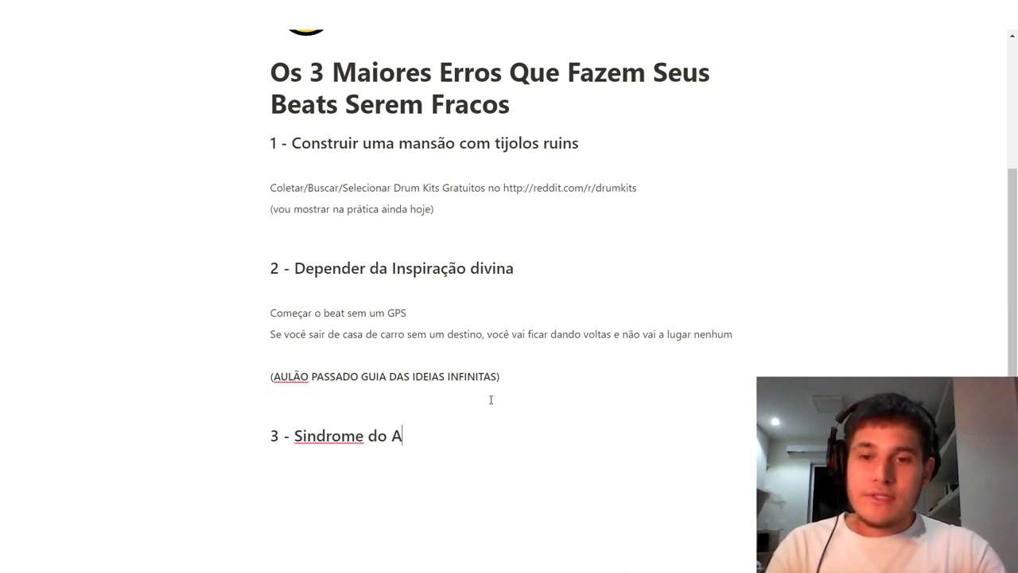
{"action": "key", "text": "BackSpace"}
{"action": "key", "text": "BackSpace"}
{"action": "key", "text": "BackSpace"}
{"action": "type", "text": "e acumul"}
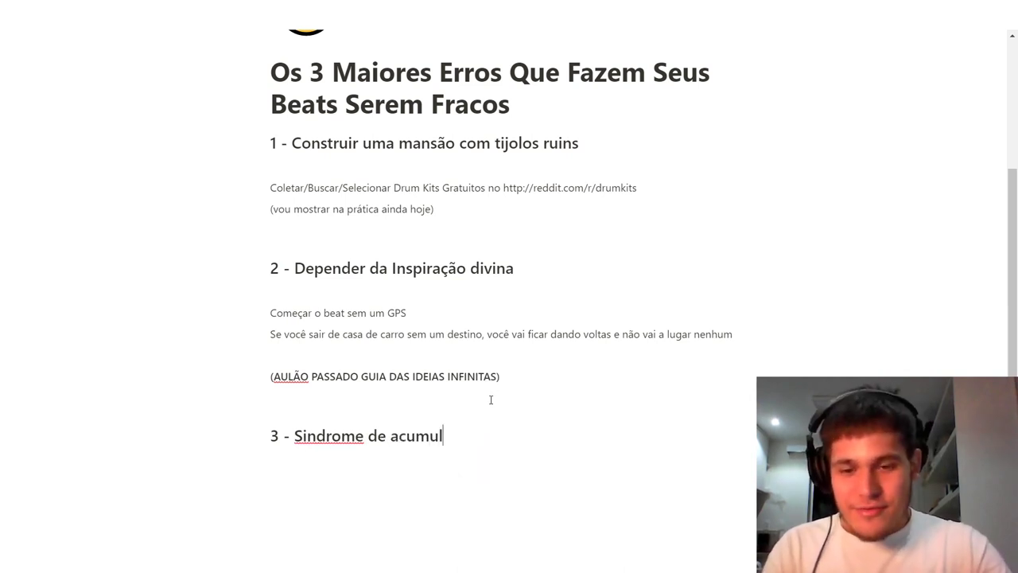
{"action": "type", "text": "ador"}
{"action": "key", "text": "Return"}
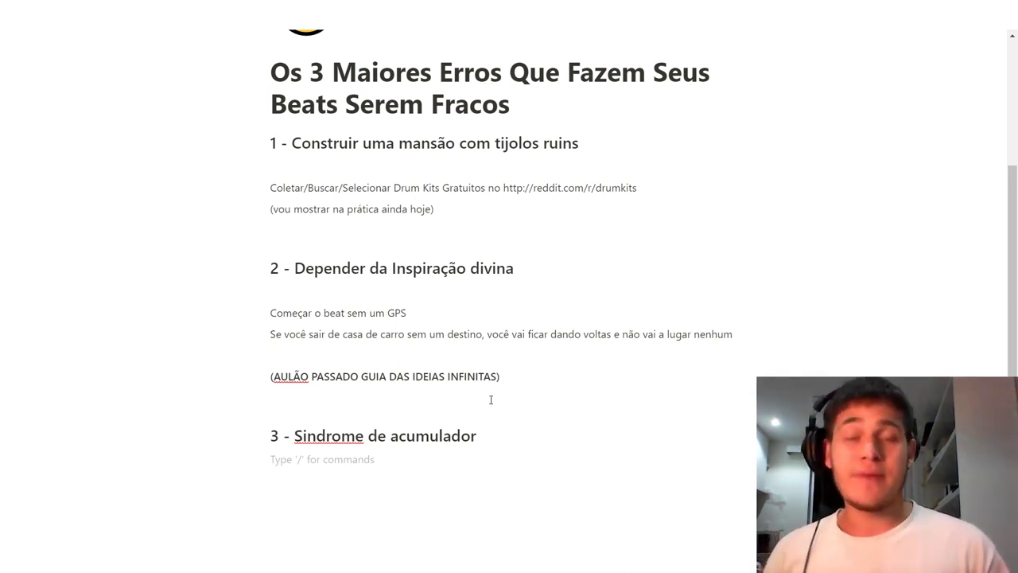
Step: Start the section 3 note 'Beatmakers acumuladores', about beats made without organization
{"action": "key", "text": "Return"}
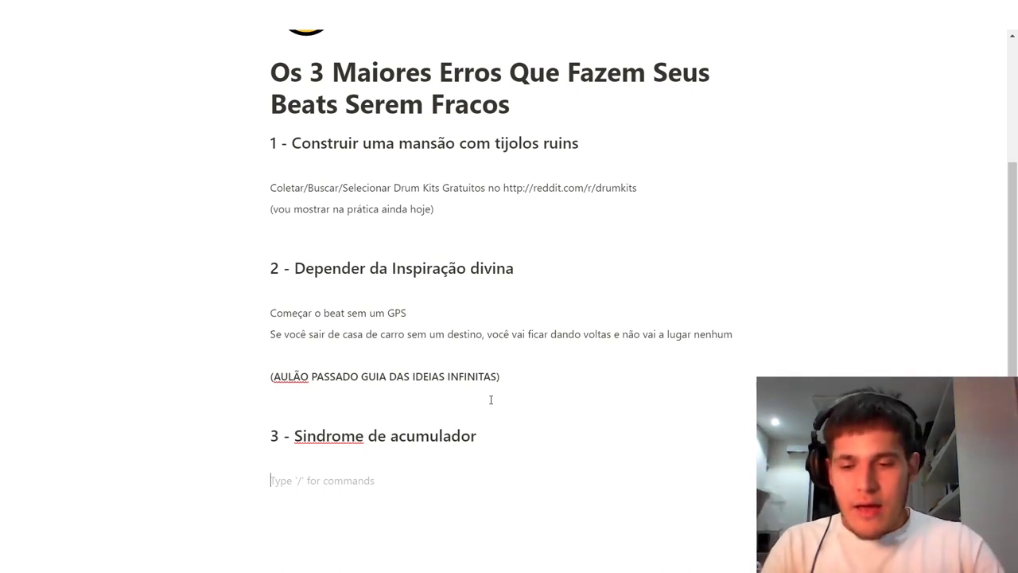
{"action": "type", "text": "Beatmakers ac"}
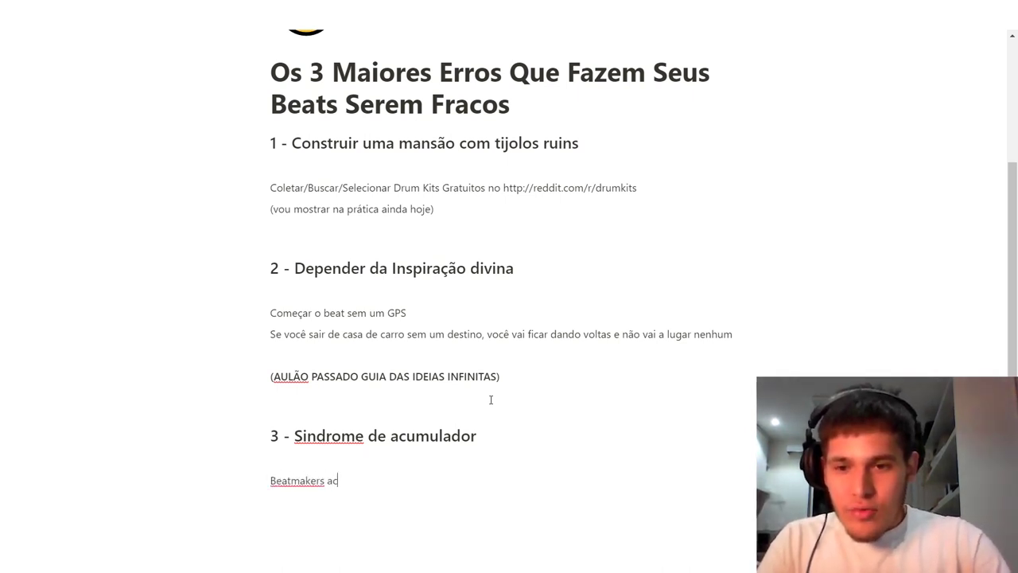
{"action": "type", "text": "umuladores - Fazem os beas"}
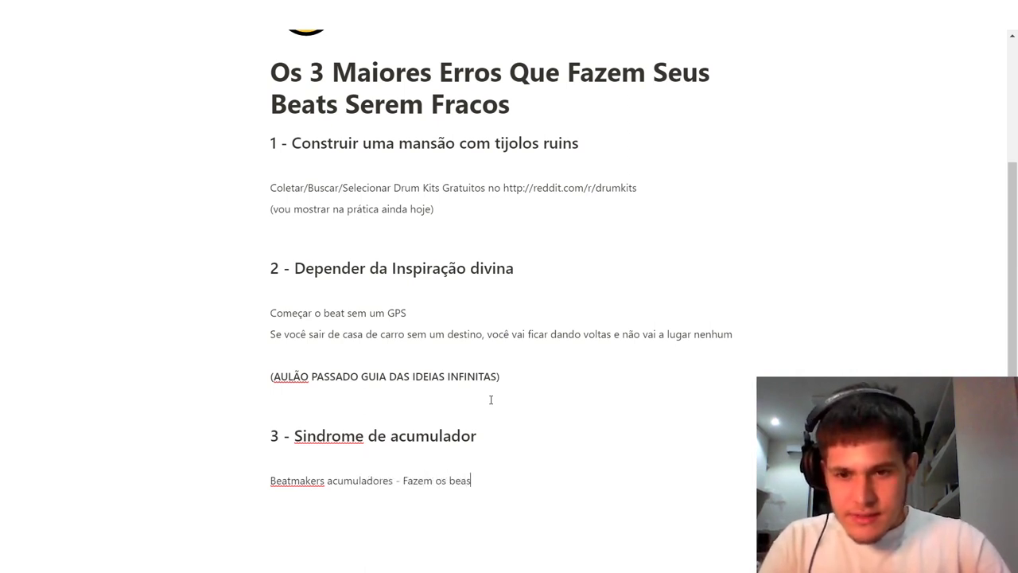
{"action": "key", "text": "BackSpace"}
{"action": "type", "text": "ts sem "}
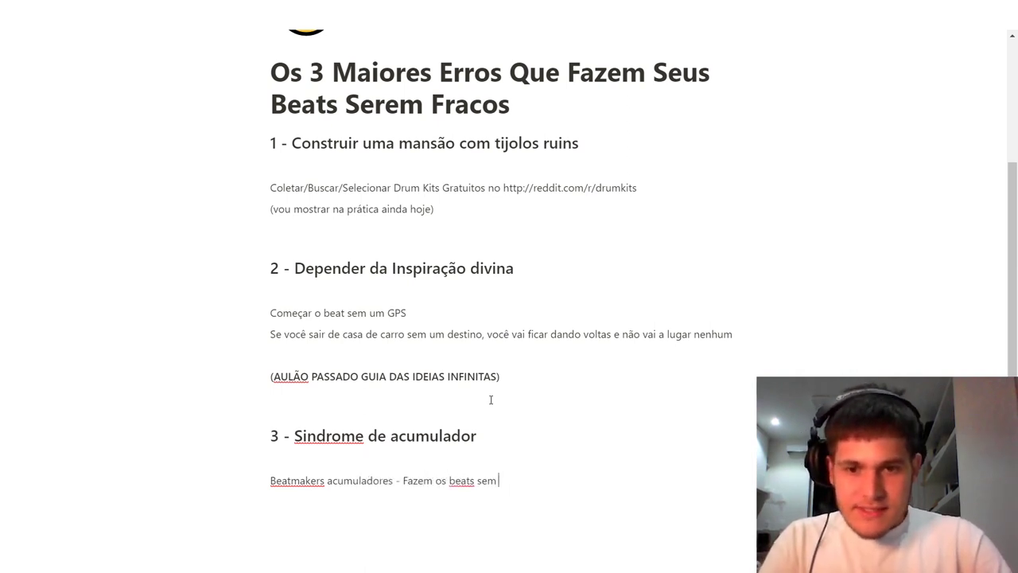
{"action": "type", "text": "or"}
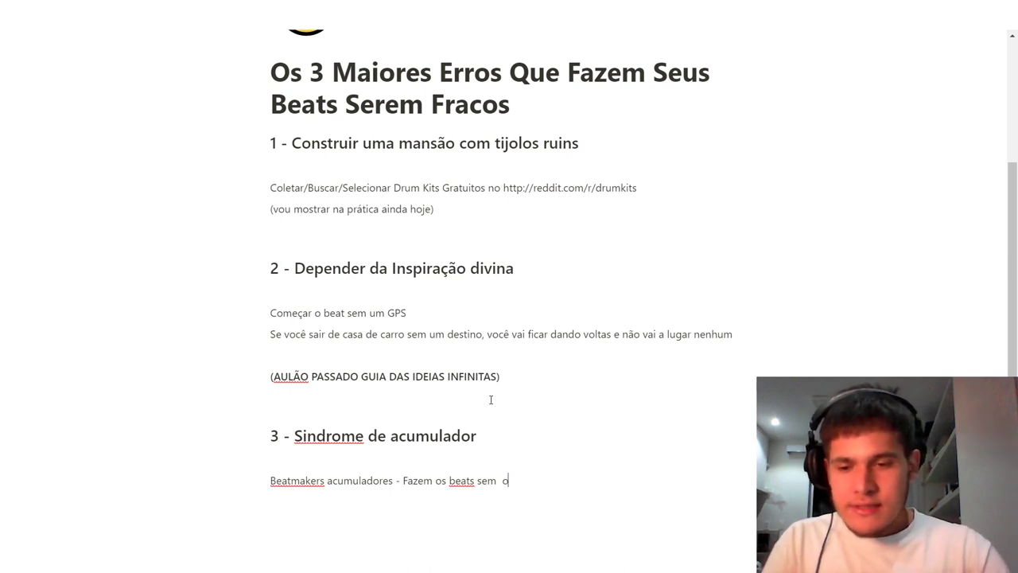
{"action": "type", "text": "ganização nenhuma"}
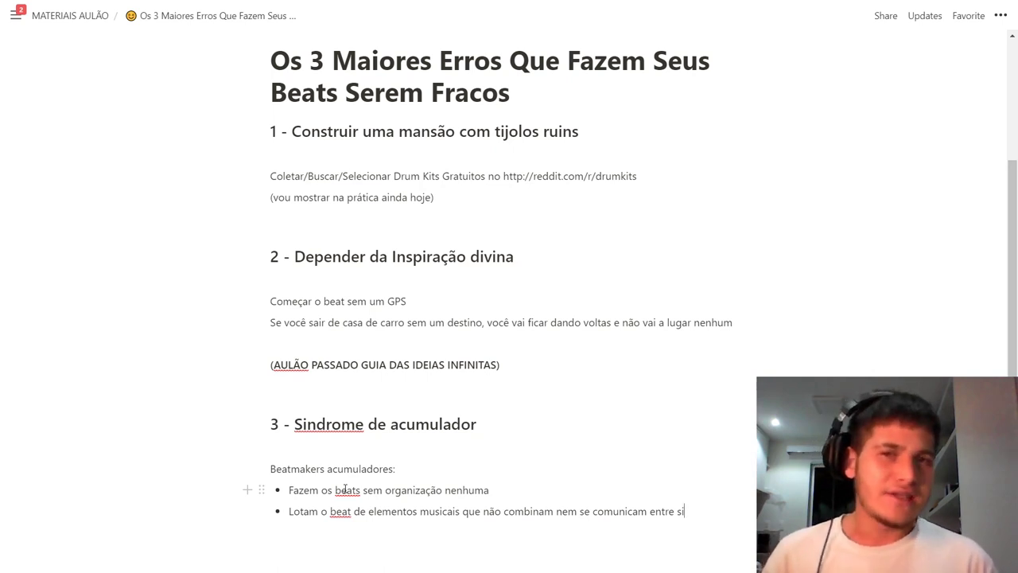
Step: Add the bullet 'Ele fica com receio de tirar esses instrumentos que ele fez no beat'
{"action": "key", "text": "Return"}
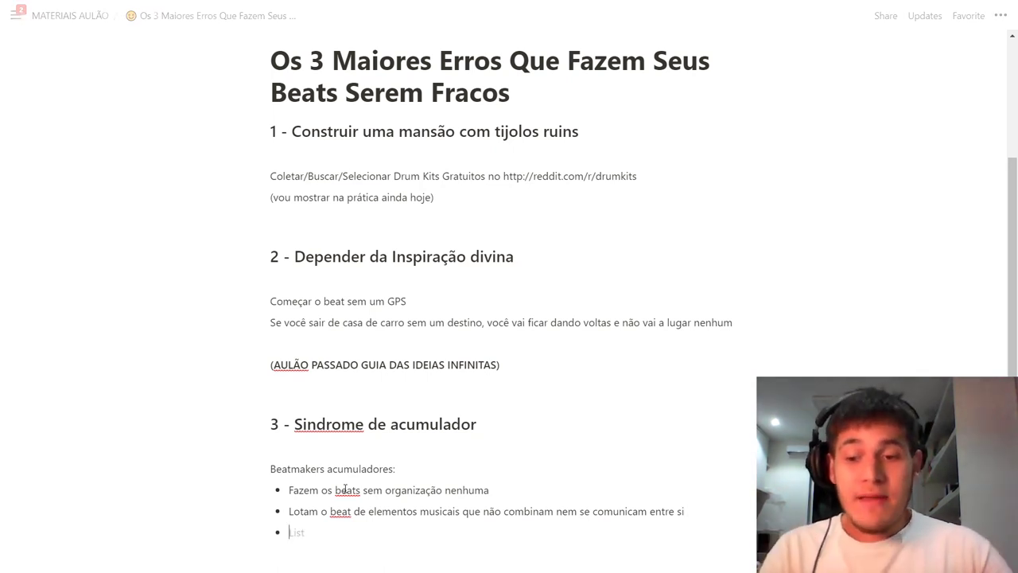
{"action": "type", "text": "Ele"}
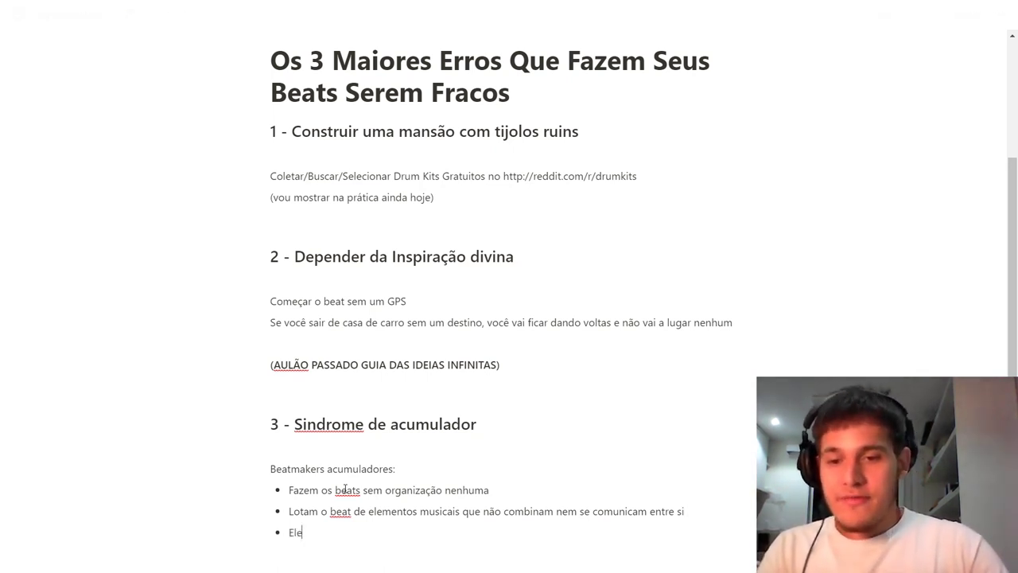
{"action": "type", "text": " fica com receio"}
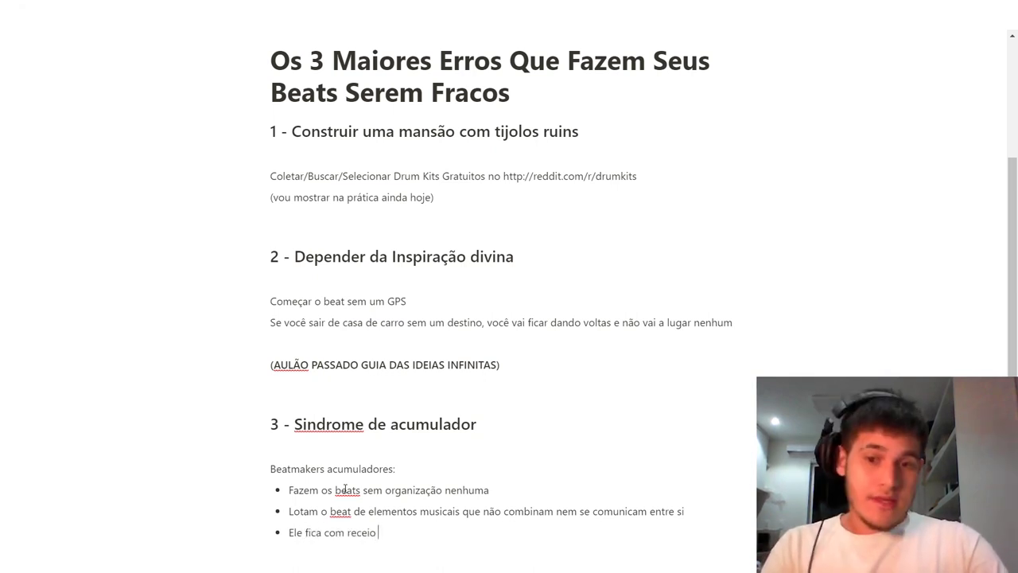
{"action": "type", "text": " de tirar"}
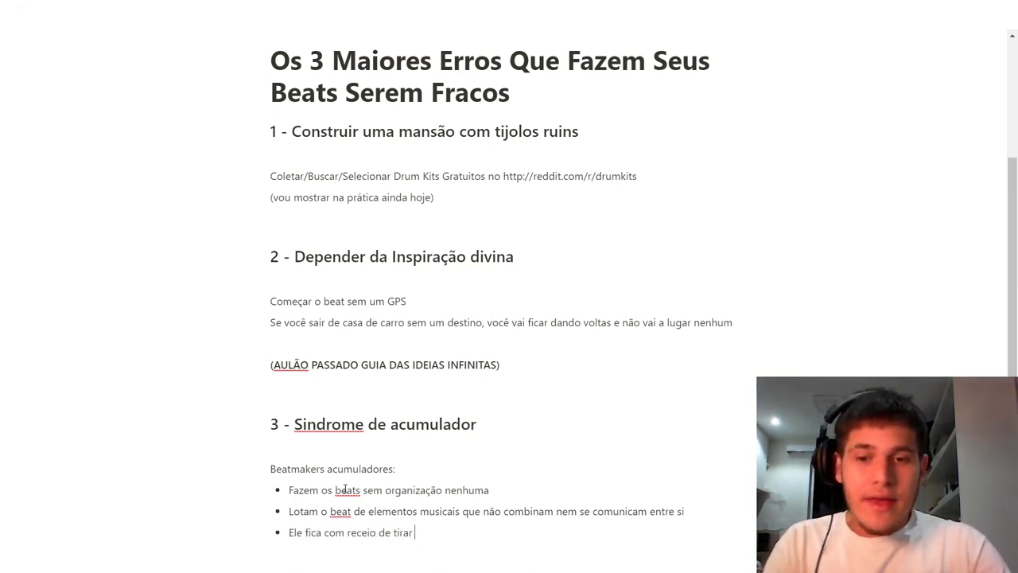
{"action": "type", "text": " esses instrumentos que ele"}
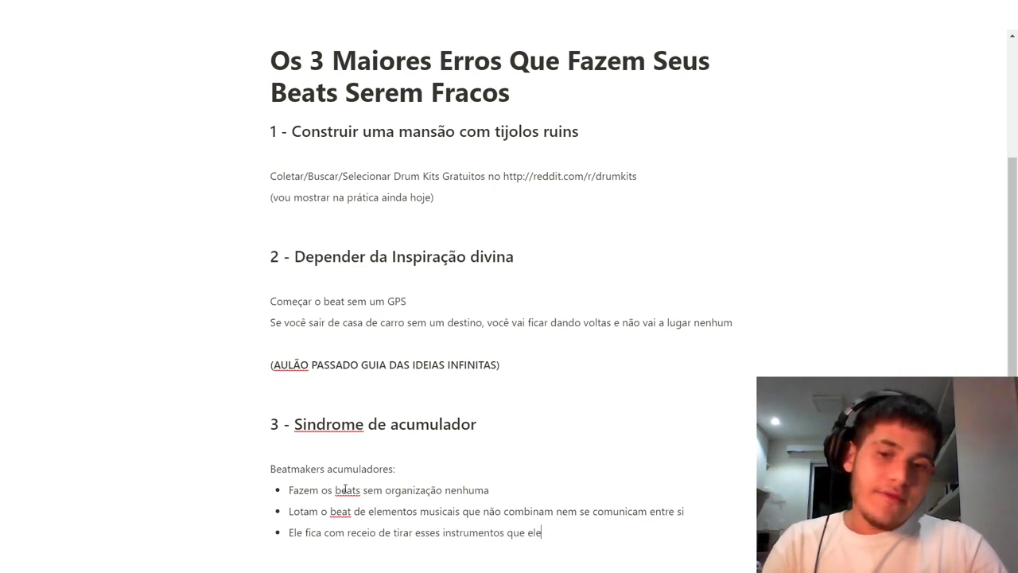
{"action": "type", "text": " fez no beat"}
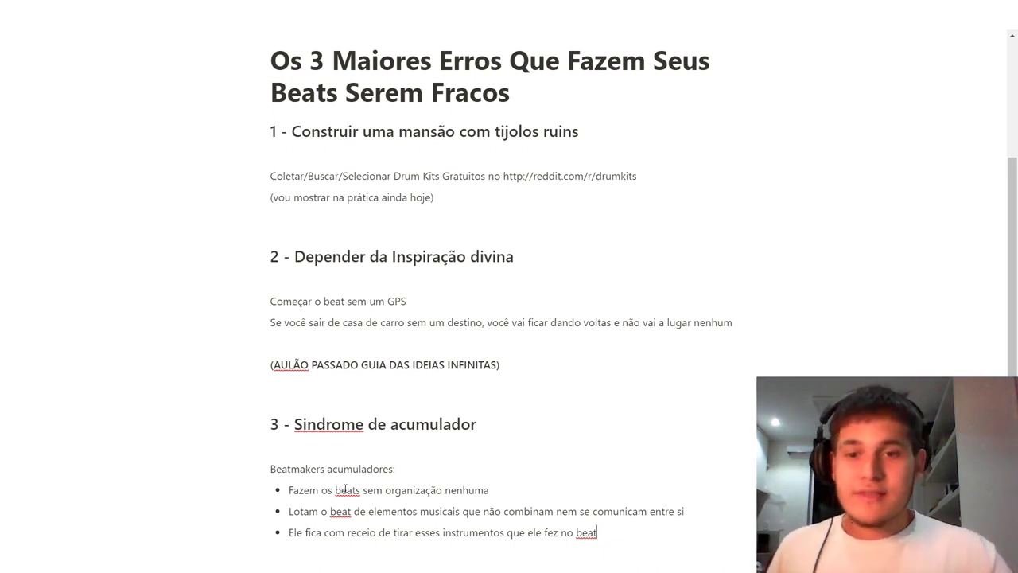
{"action": "left_click", "coordinate": [482, 423]}
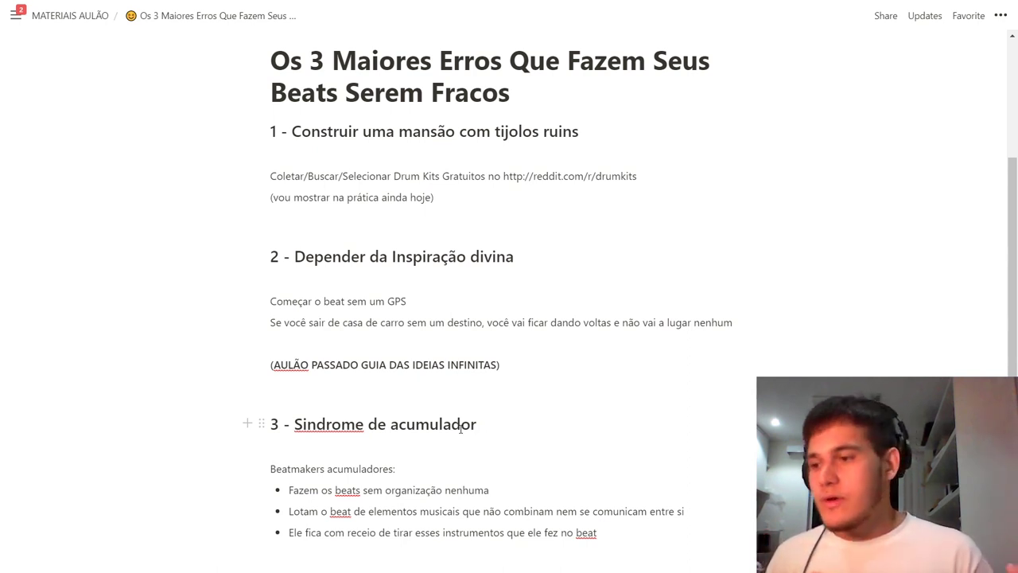
{"action": "left_click", "coordinate": [629, 552]}
{"action": "key", "text": "BackSpace"}
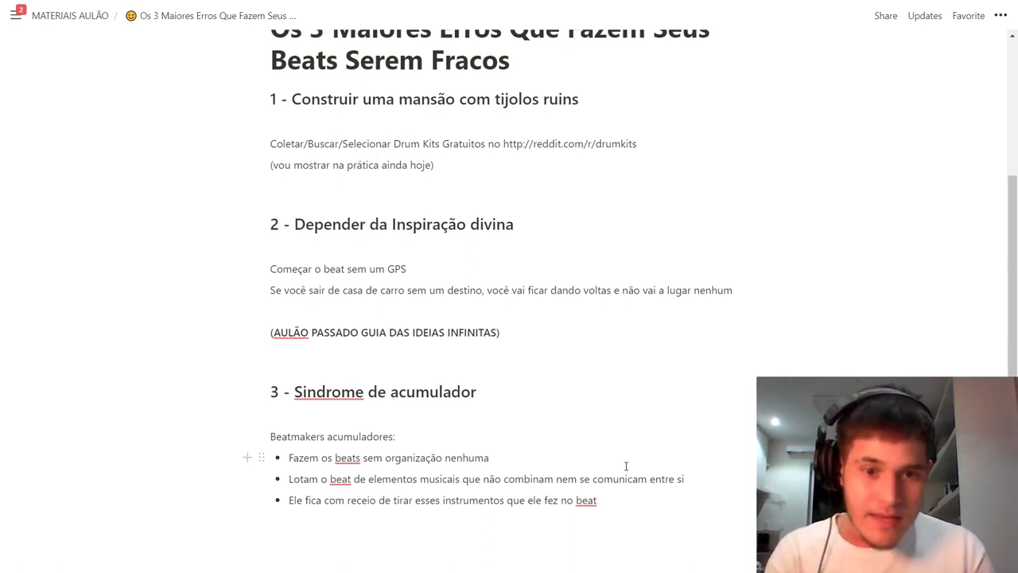
Step: Add the bullet 'Faz uma musica com 50 instrumentos caoticos…' ending 'fez um beat com 50 instrumentos;'
{"action": "key", "text": "Return"}
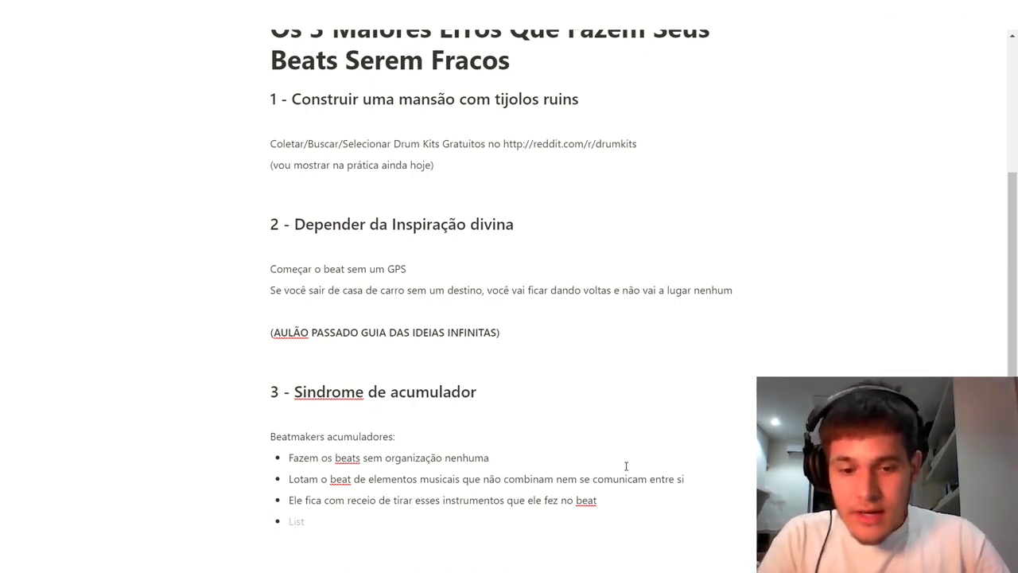
{"action": "type", "text": "Fazuma musica com 50 i"}
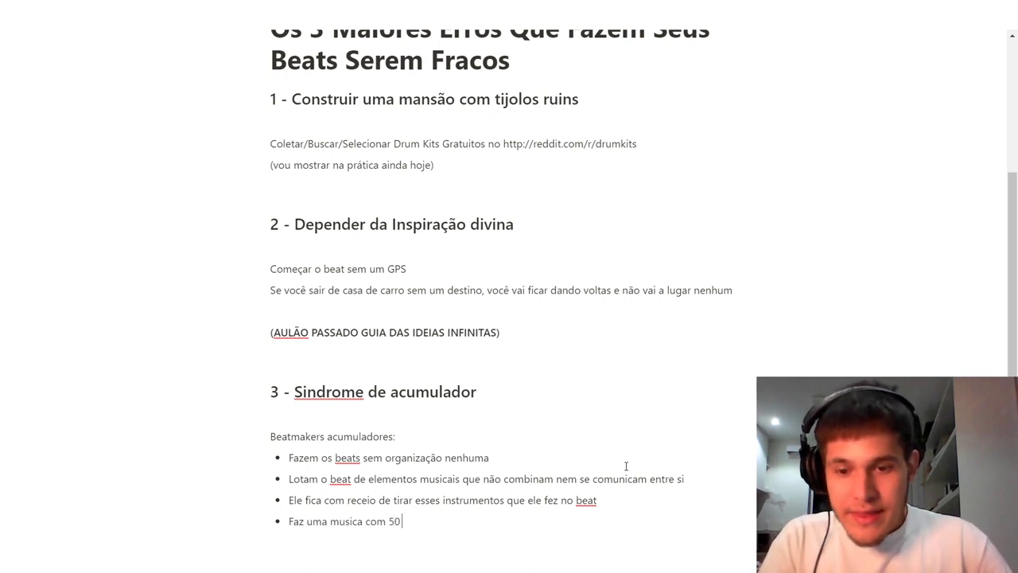
{"action": "type", "text": "nstrumentos caoticos so pra pre"}
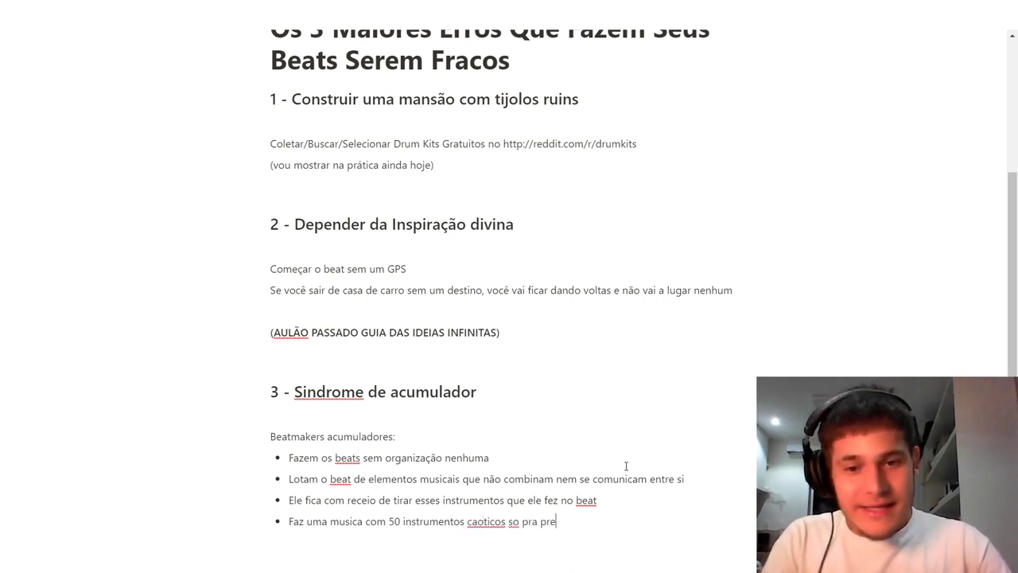
{"action": "type", "text": "encher ou dizer que"}
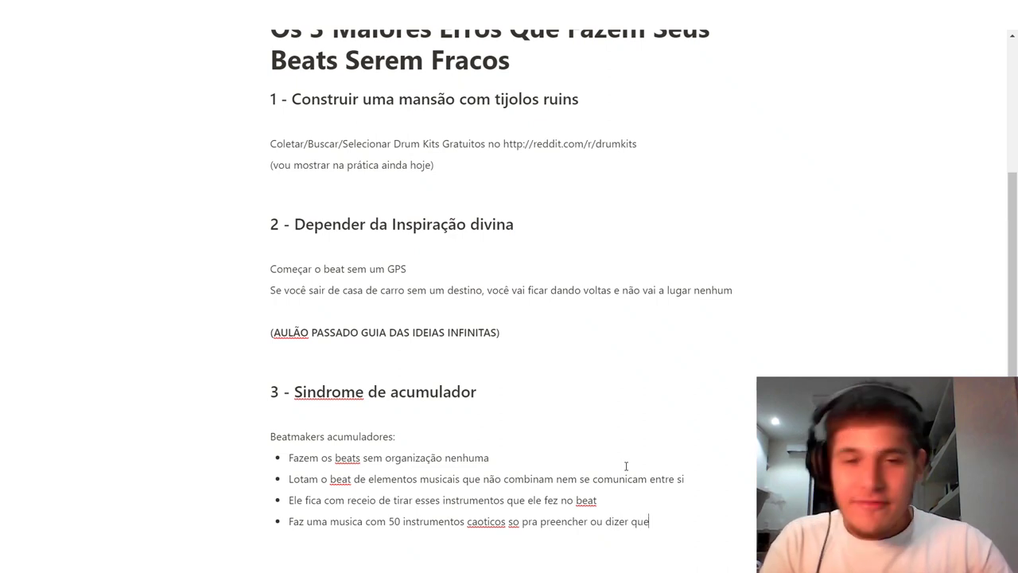
{"action": "type", "text": " fez um beat com 50"}
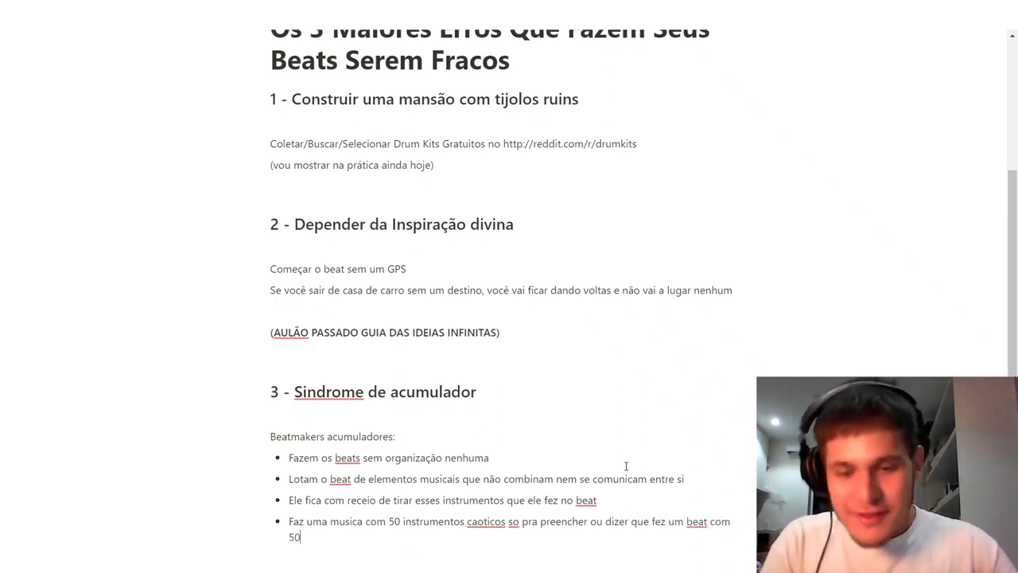
{"action": "type", "text": " instrumentos"}
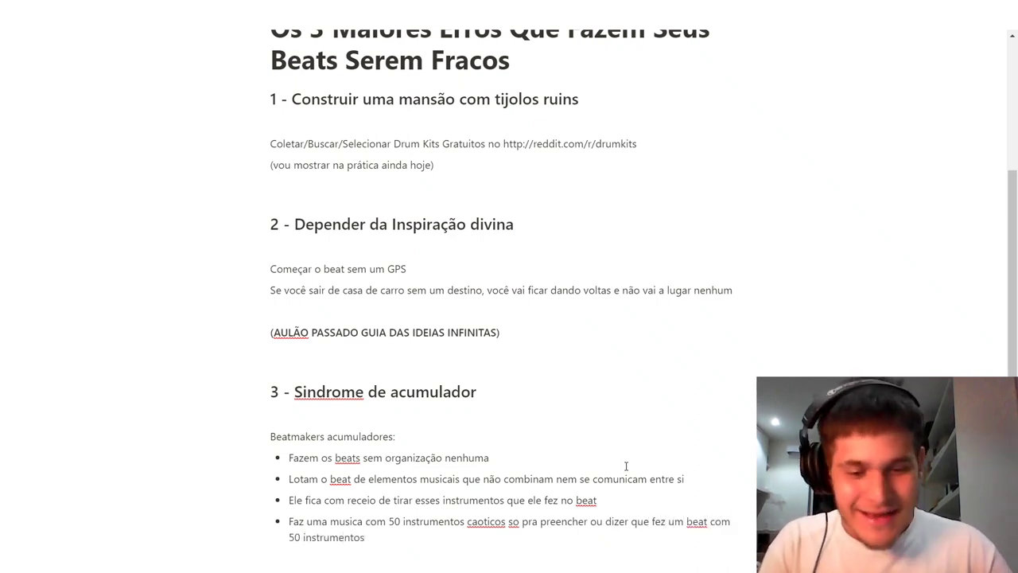
{"action": "type", "text": ";"}
Step: End the third, second and first bullets with semicolons
{"action": "left_click", "coordinate": [633, 504]}
{"action": "type", "text": ";"}
{"action": "left_click", "coordinate": [689, 479]}
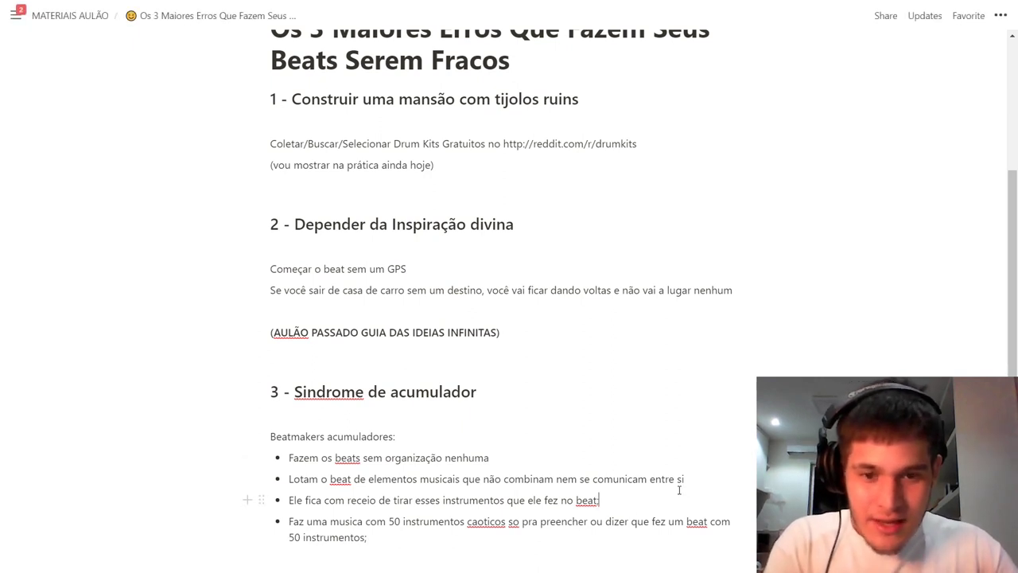
{"action": "type", "text": ";"}
{"action": "left_click", "coordinate": [511, 457]}
{"action": "type", "text": ";"}
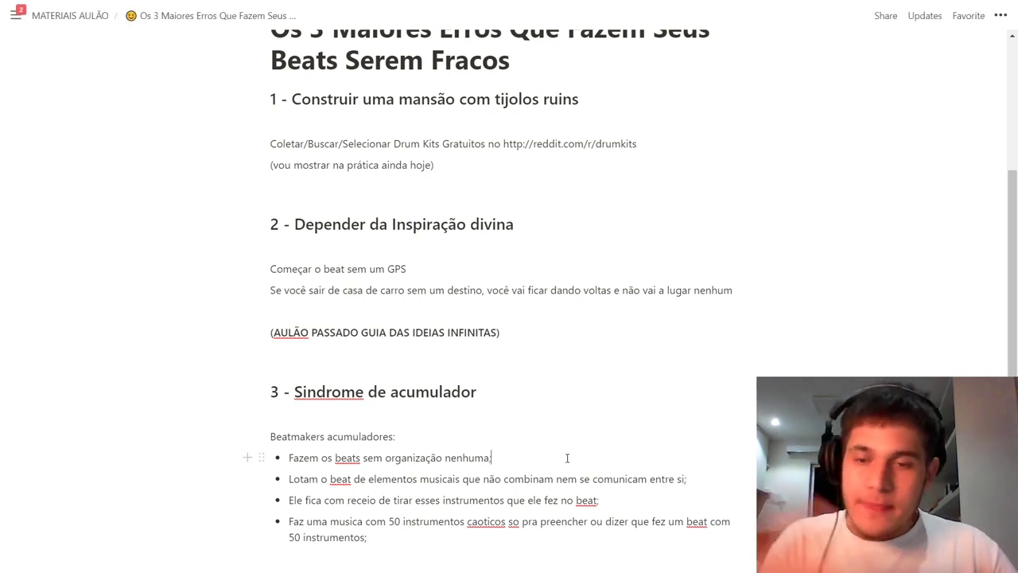
Step: Insert a blank line after 'Beatmakers acumuladores:' above the bullet list
{"action": "left_click", "coordinate": [491, 430]}
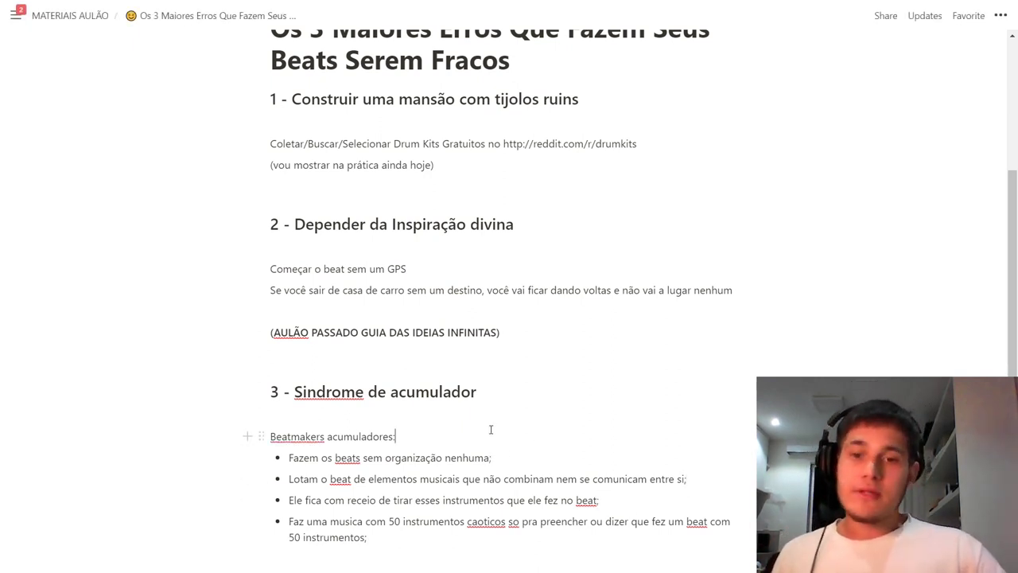
{"action": "key", "text": "Return"}
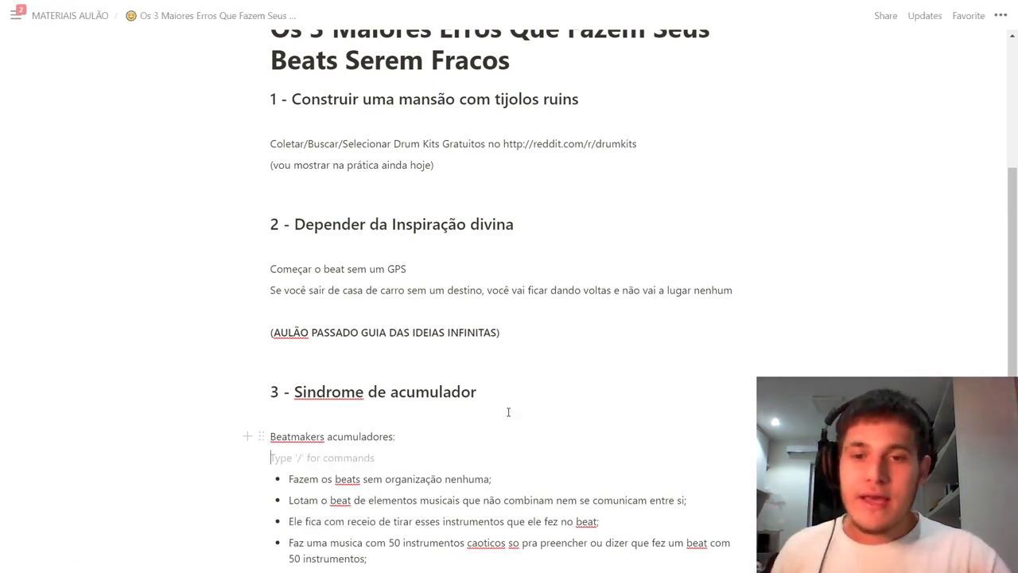
{"action": "scroll", "coordinate": [508, 414], "scroll_direction": "down", "scroll_amount": 2}
{"action": "left_click", "coordinate": [570, 432]}
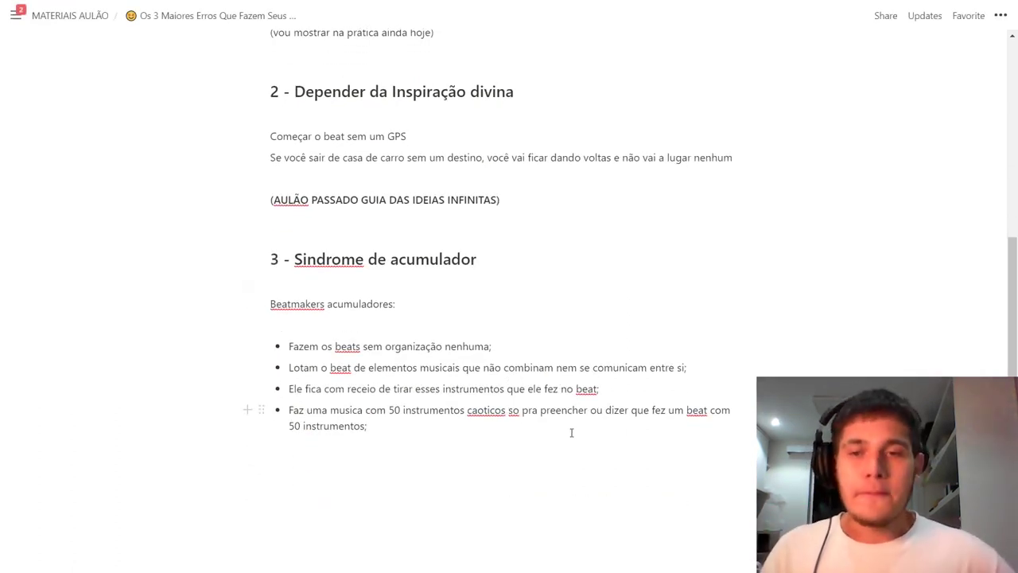